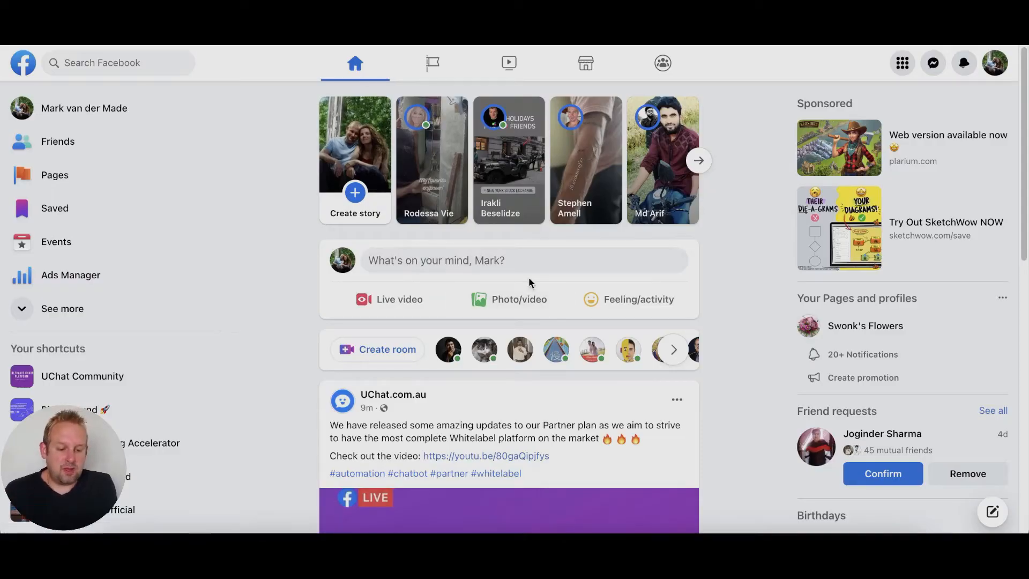
- Start a live video posted to the UChat Summer Collection page and open its stream setup
left_click(391, 297)
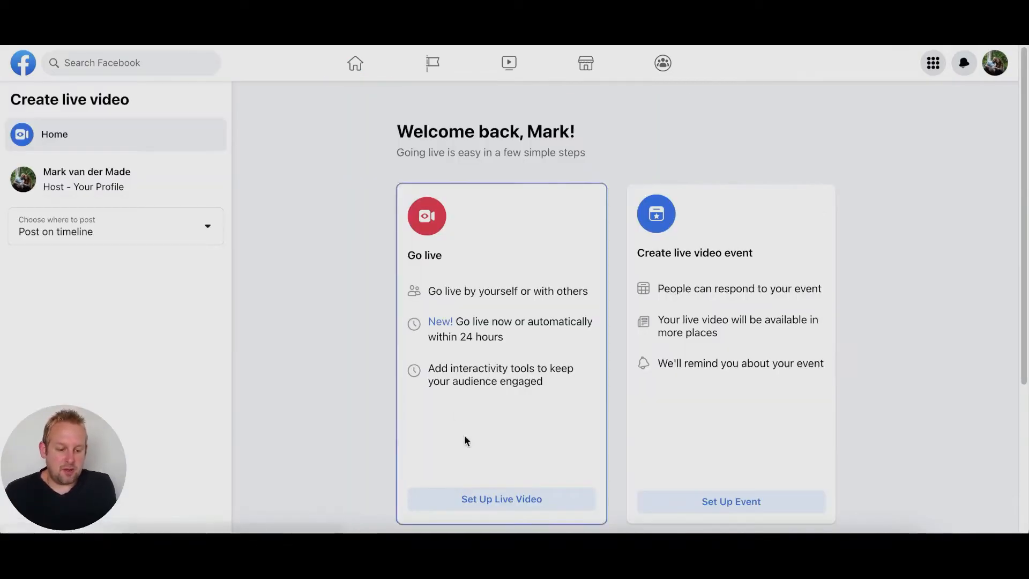
left_click(142, 233)
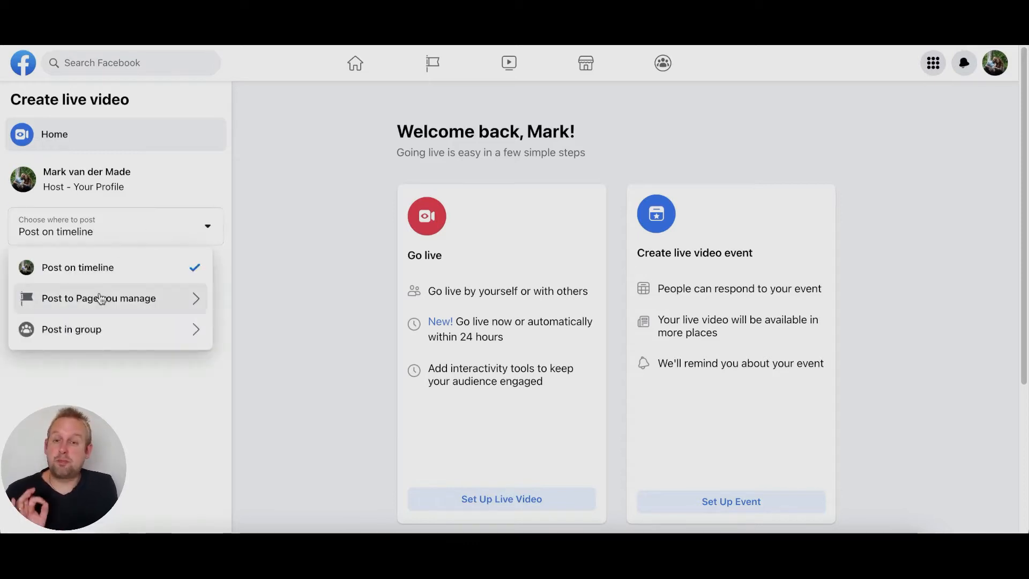
left_click(101, 297)
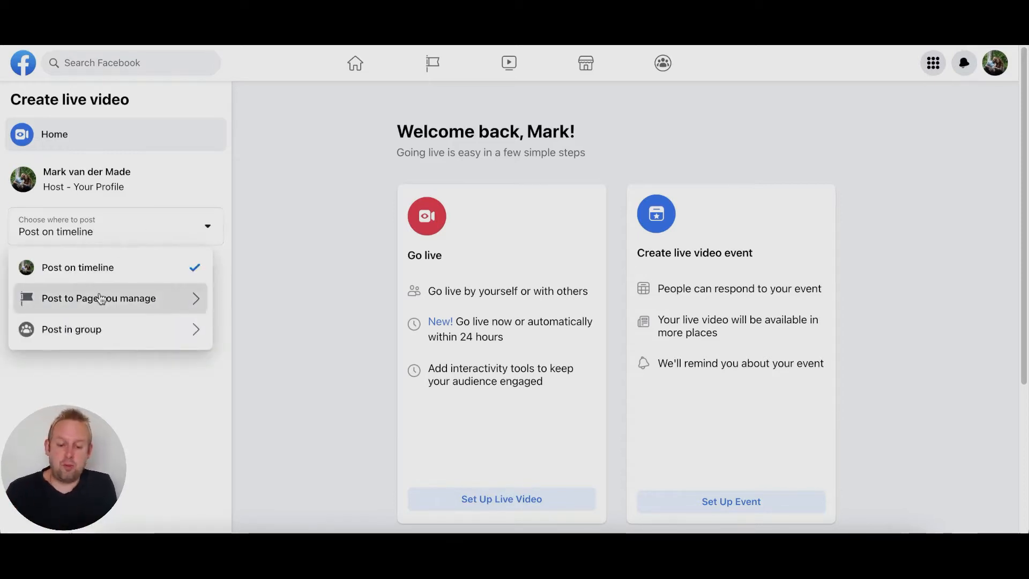
left_click(158, 377)
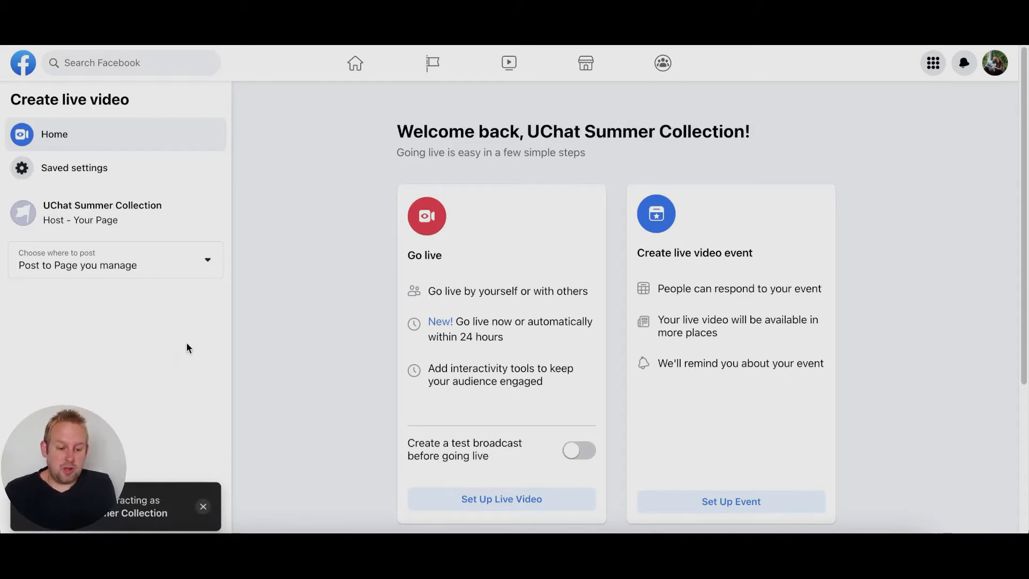
left_click(478, 496)
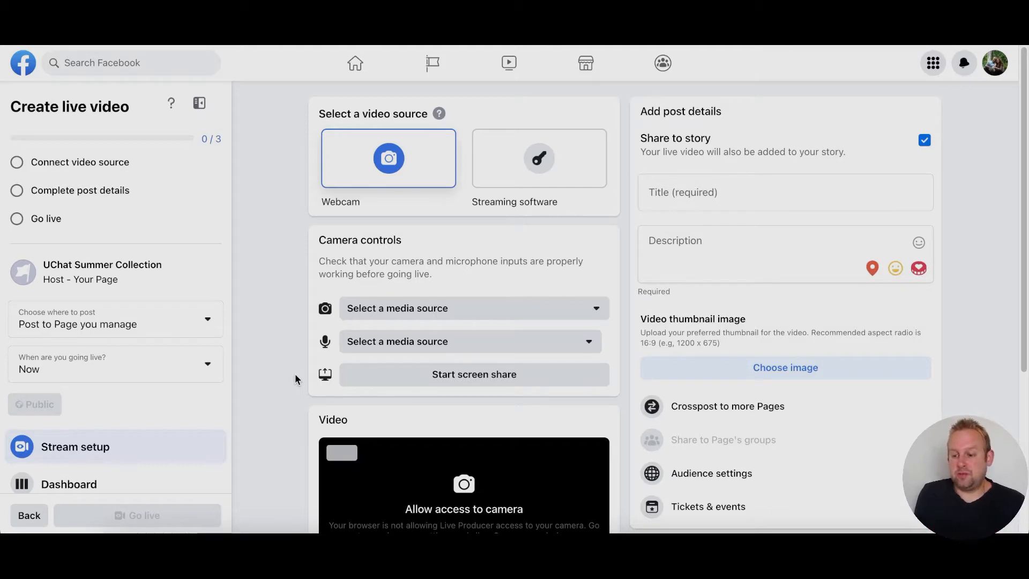
- Title the live video "UChat summer sale live session!" and describe it as "Get a 50% off on our entire collection by commenting "sale" in the comments below"
left_click(805, 201)
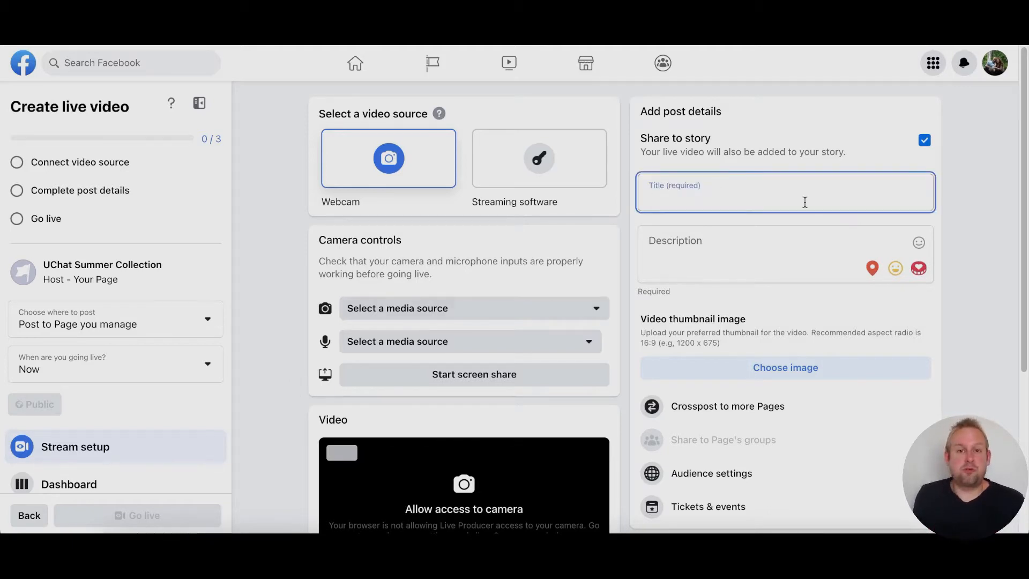
type("UCha")
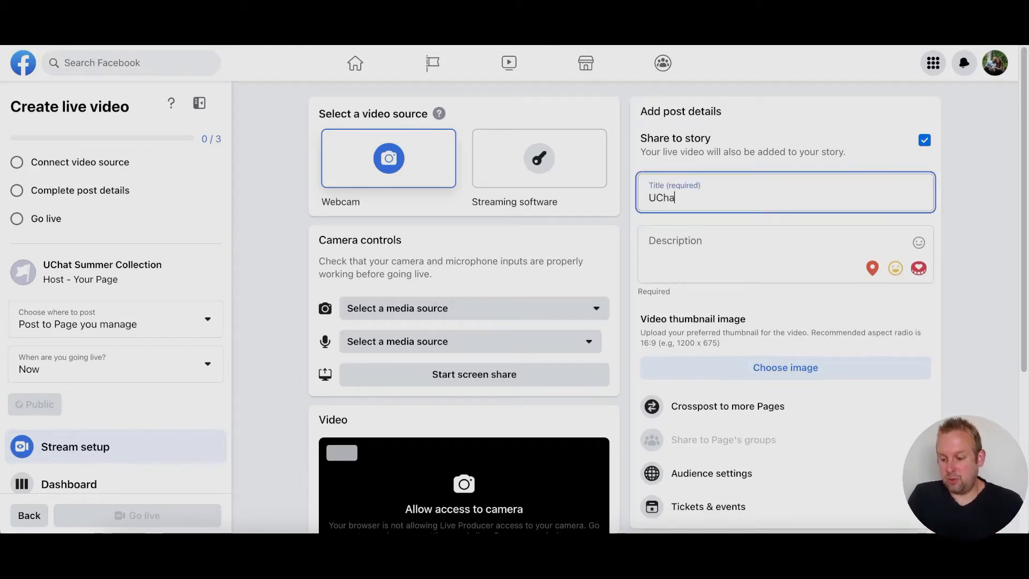
type("t summ")
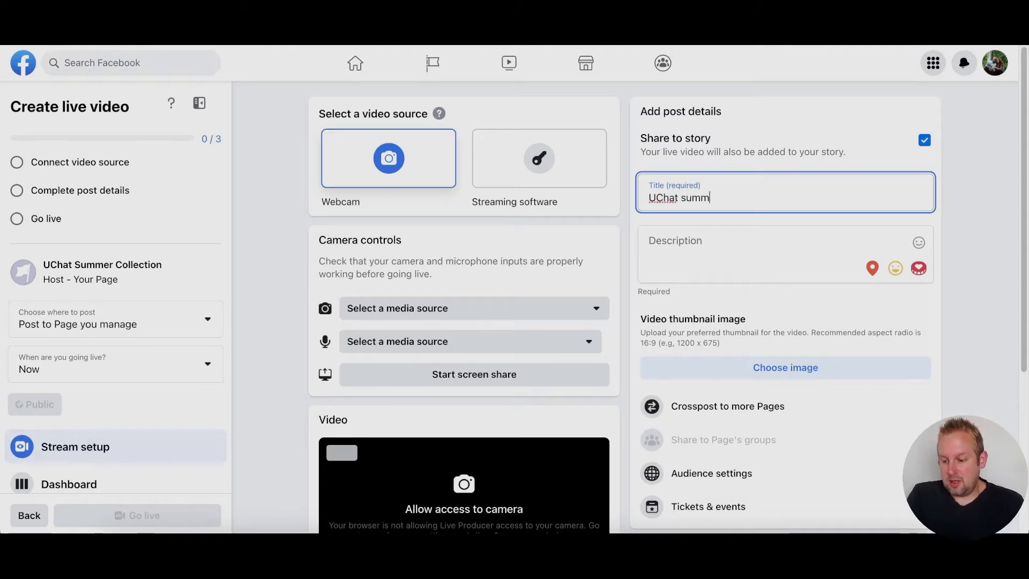
type("er s")
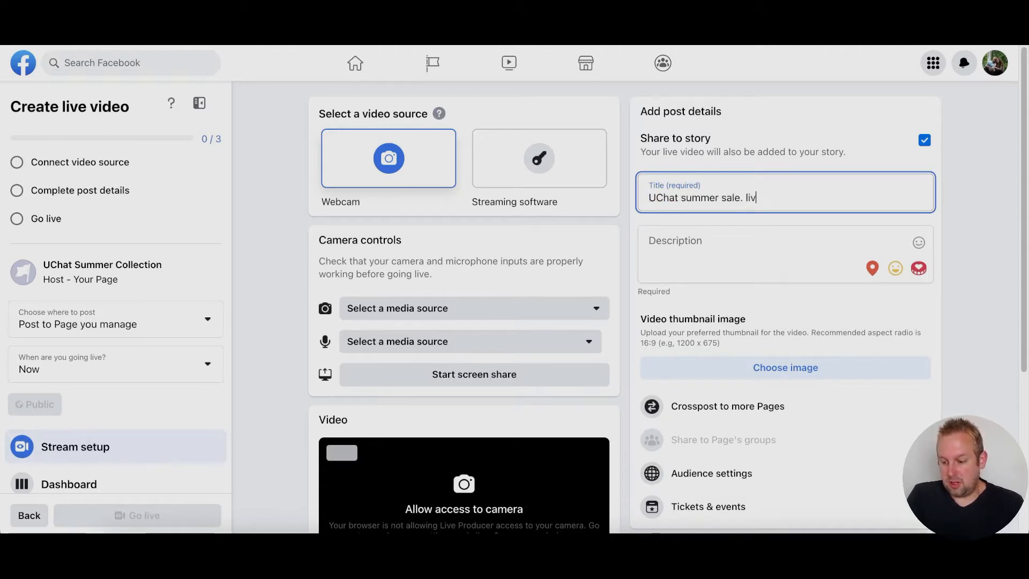
type("ale l")
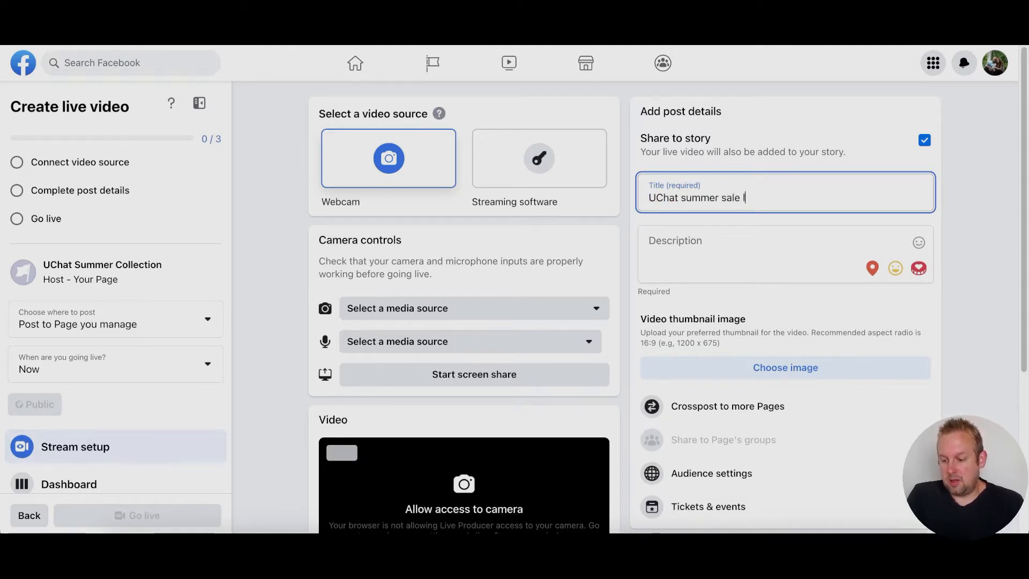
type("ive s")
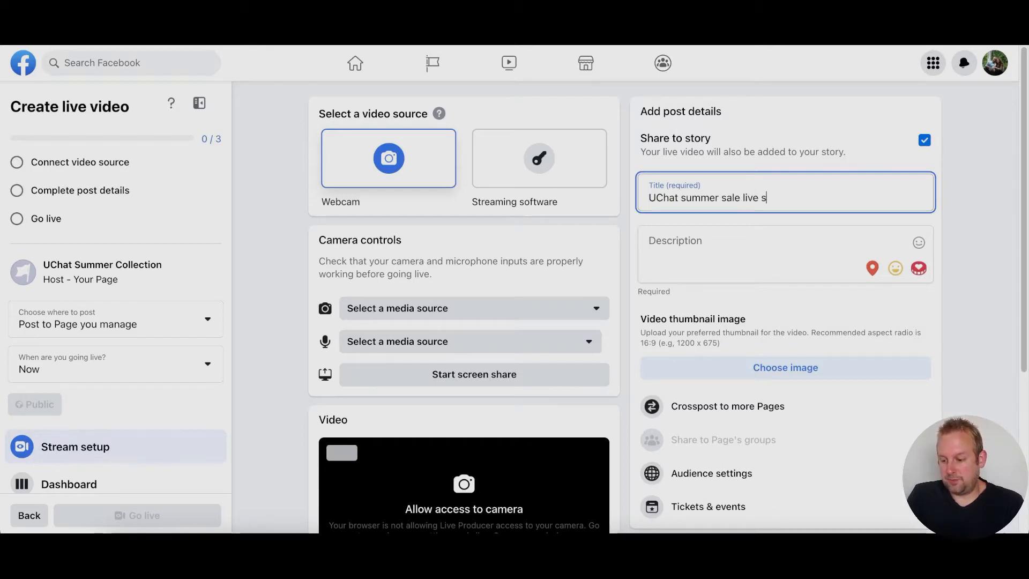
type("ession!")
key("Tab")
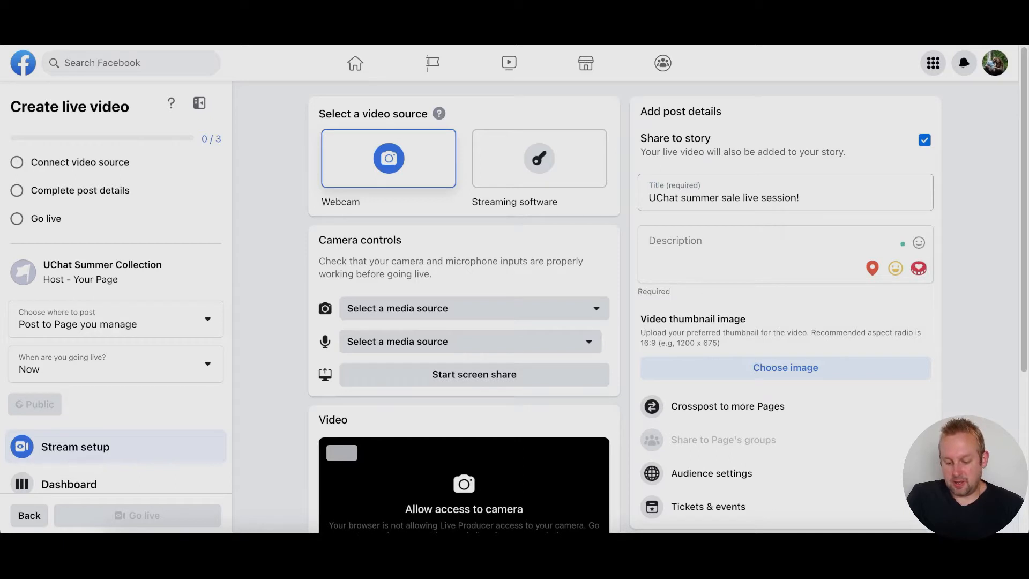
type("Get a 50% off on our entire collection by commenting \"sale\" in the comments below")
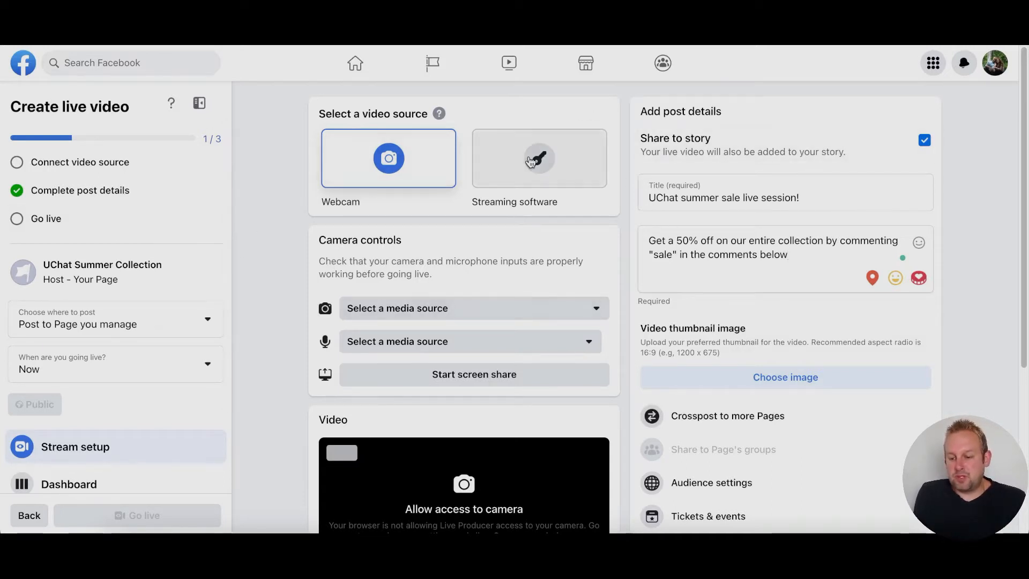
- Use streaming software as the video source, copying its stream key, and play the incoming video preview
left_click(510, 163)
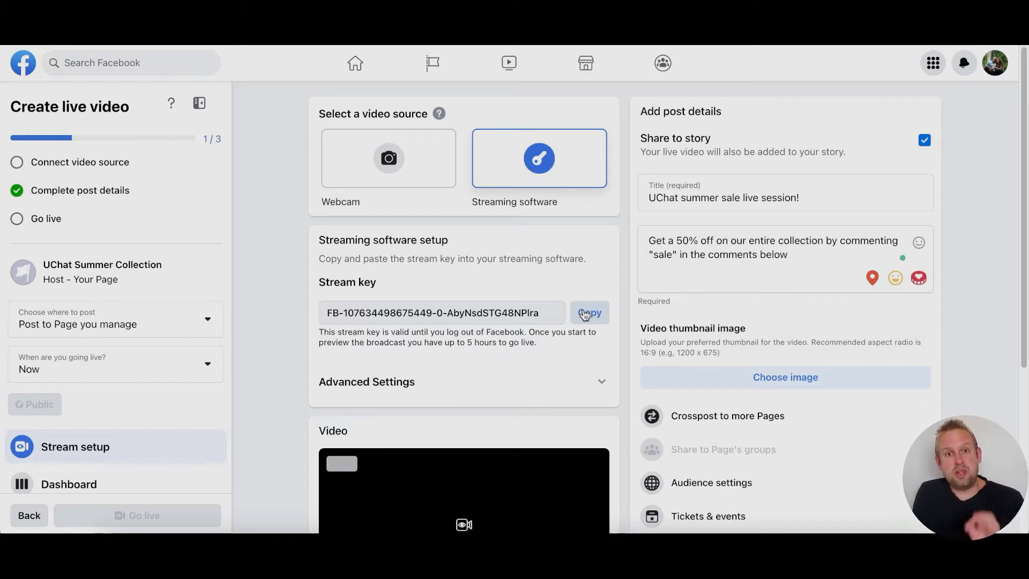
left_click(584, 315)
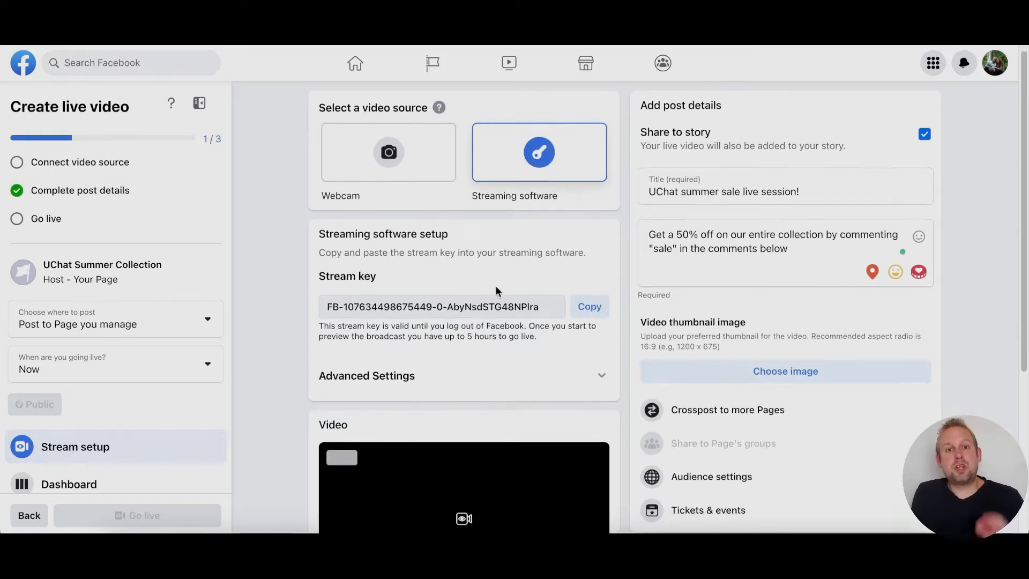
scroll(496, 287, "down", 2)
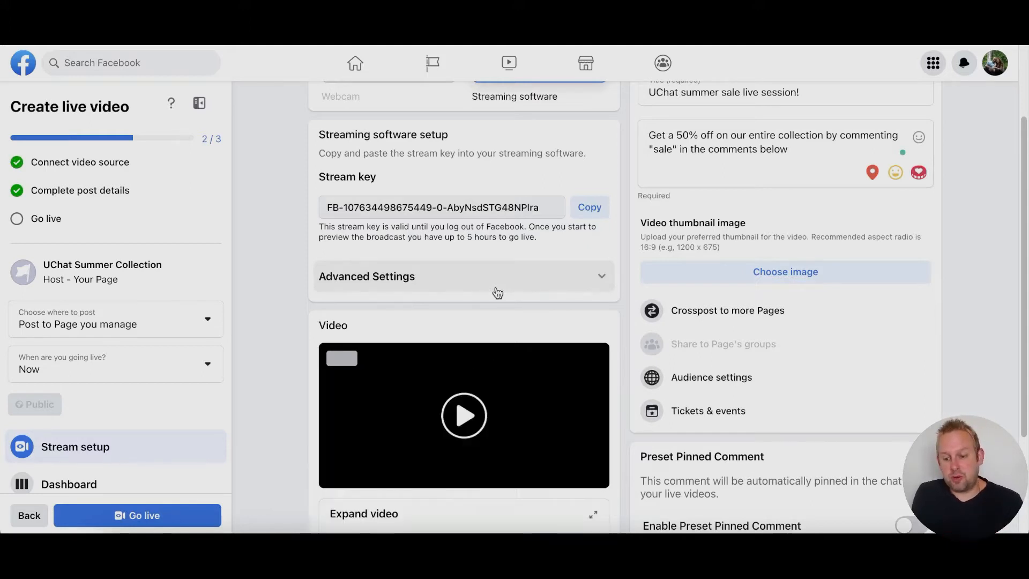
scroll(390, 435, "down", 1)
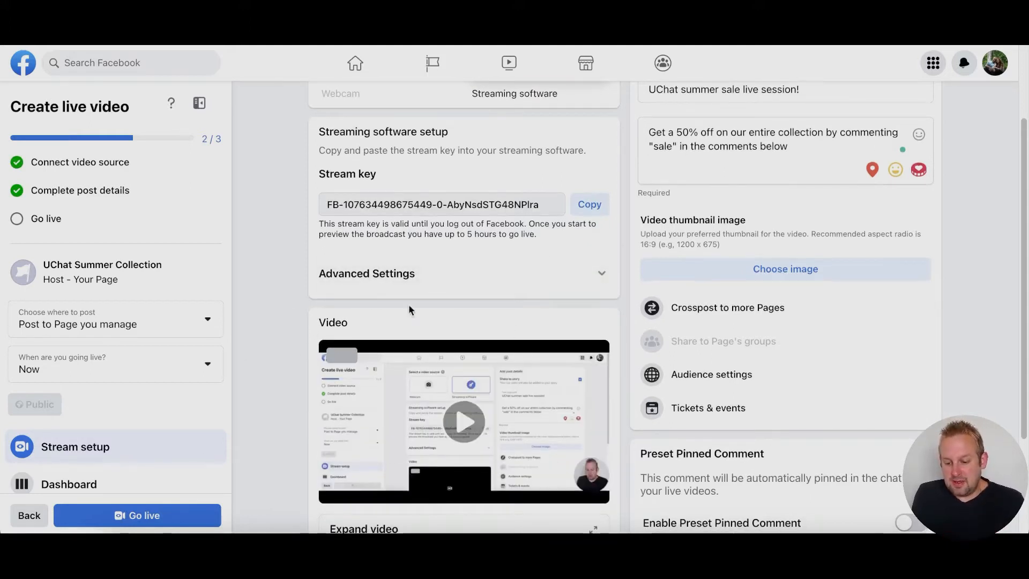
left_click(464, 423)
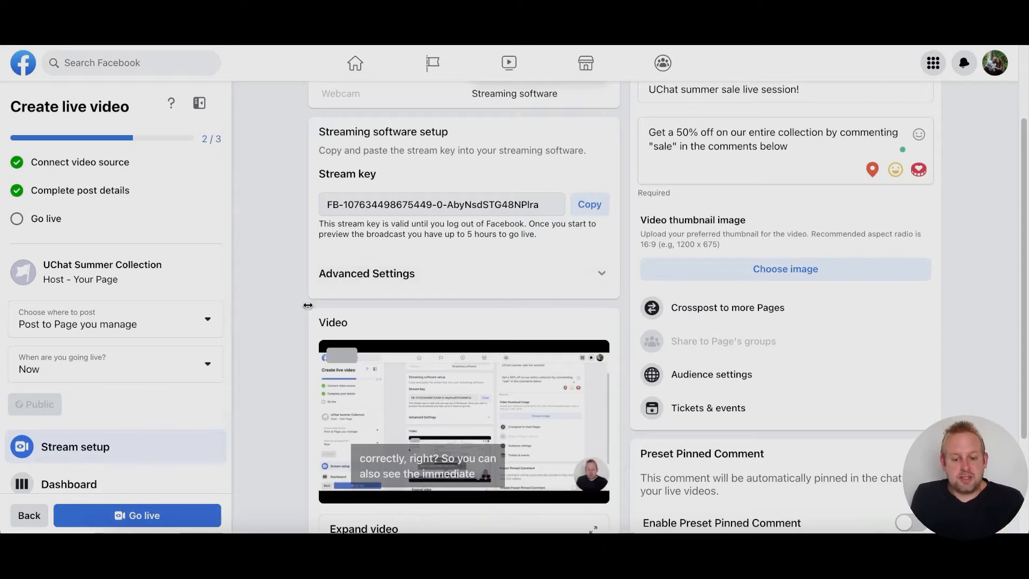
- Go live with the video and dismiss the tip about adding graphics
scroll(302, 301, "down", 1)
scroll(301, 297, "down", 2)
scroll(305, 319, "up", 5)
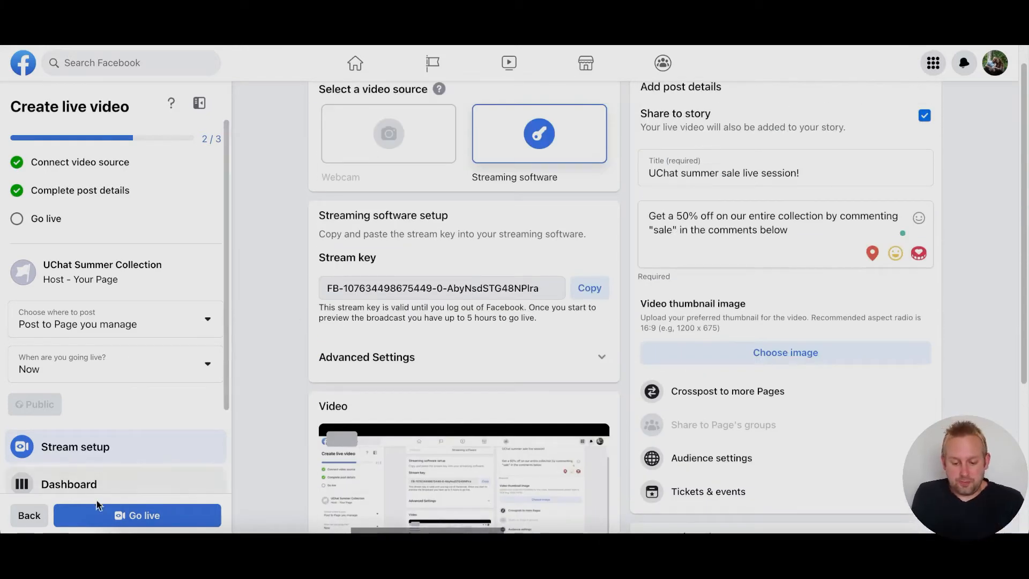
left_click(159, 515)
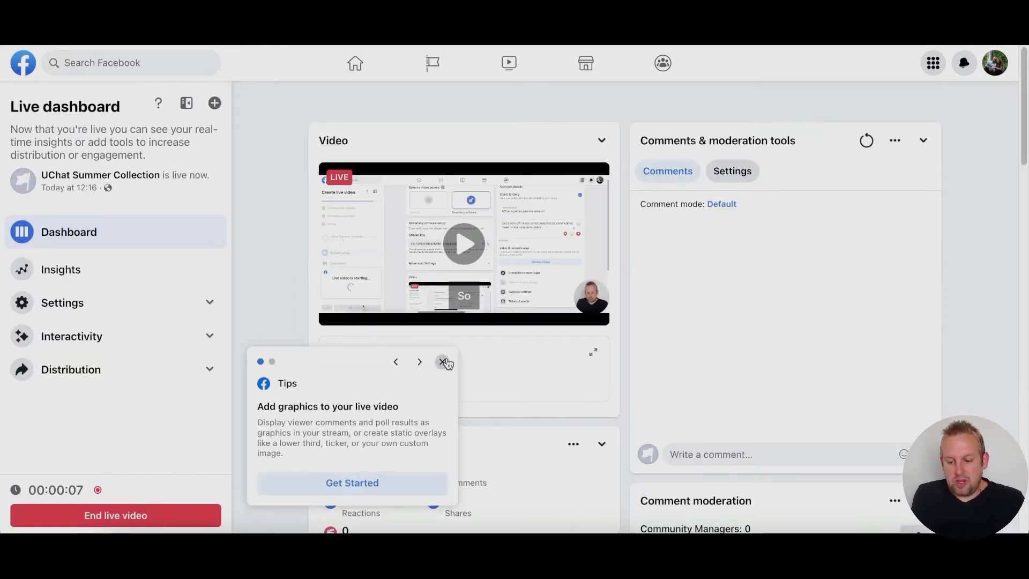
left_click(444, 359)
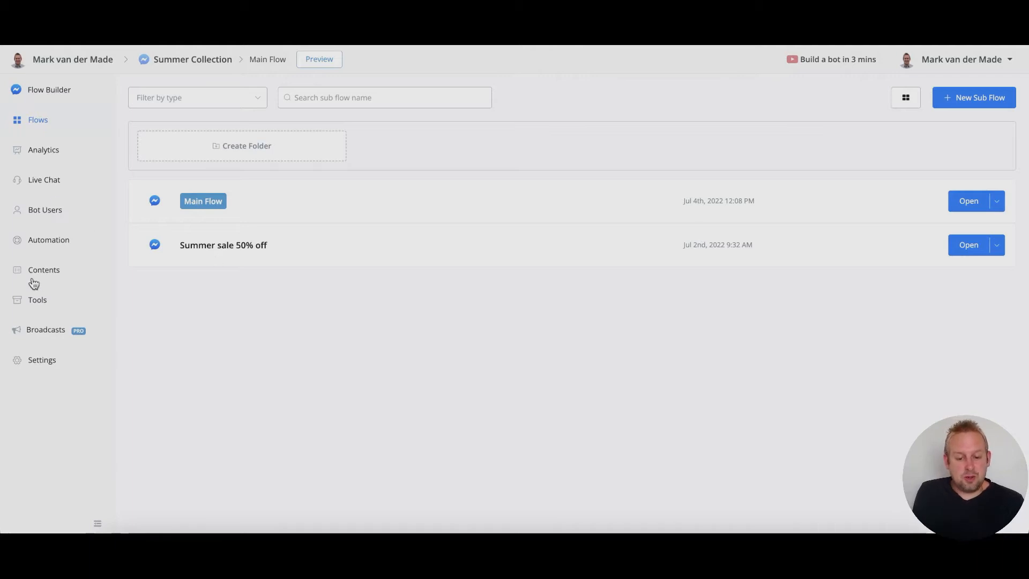
- Switch to UChat and set up a new comment keyword for the 50% off live post, matching comments that contain "sale"
left_click(57, 245)
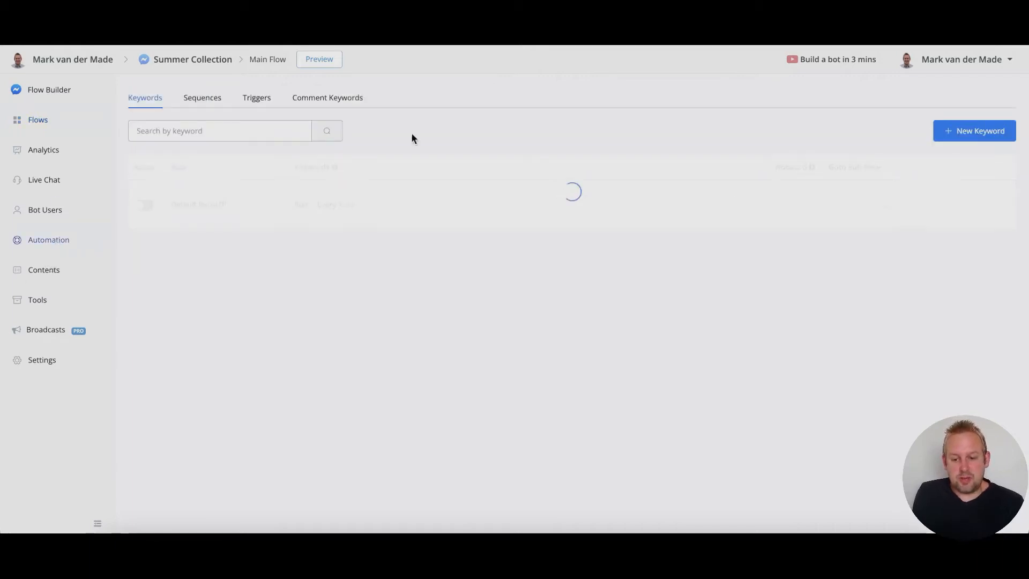
left_click(340, 97)
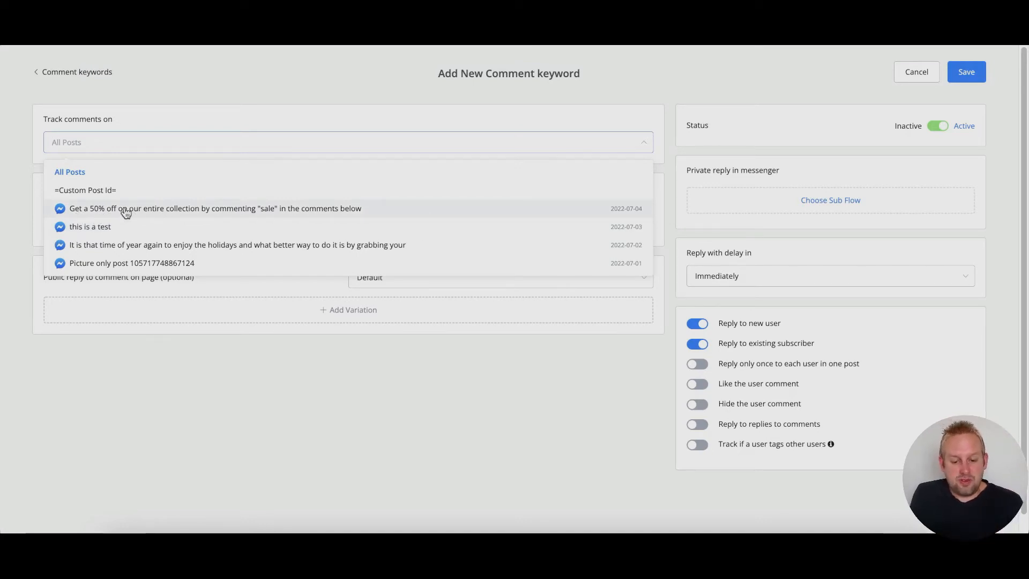
left_click(258, 217)
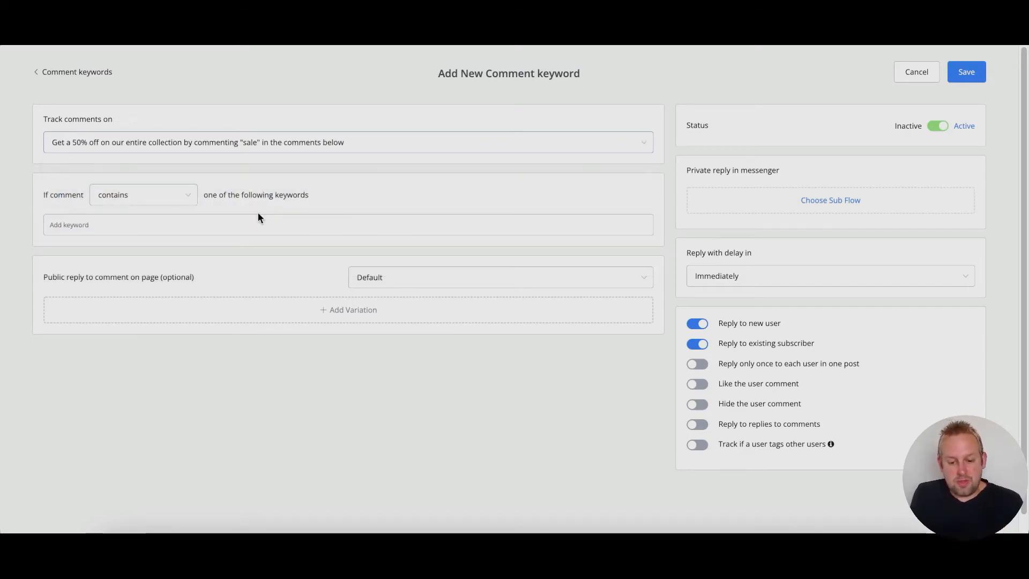
left_click(232, 221)
type("sal")
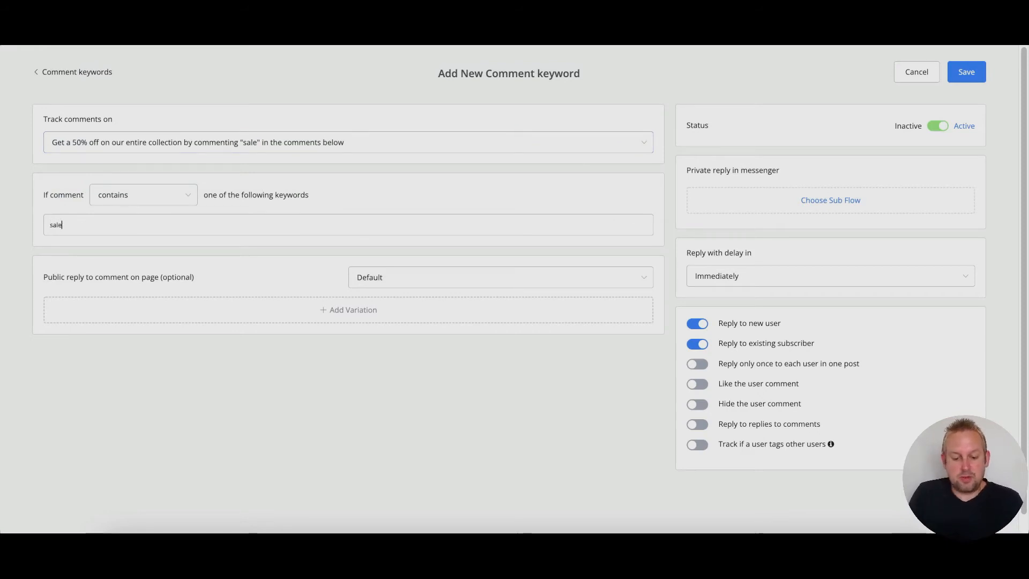
type("e")
key("Return")
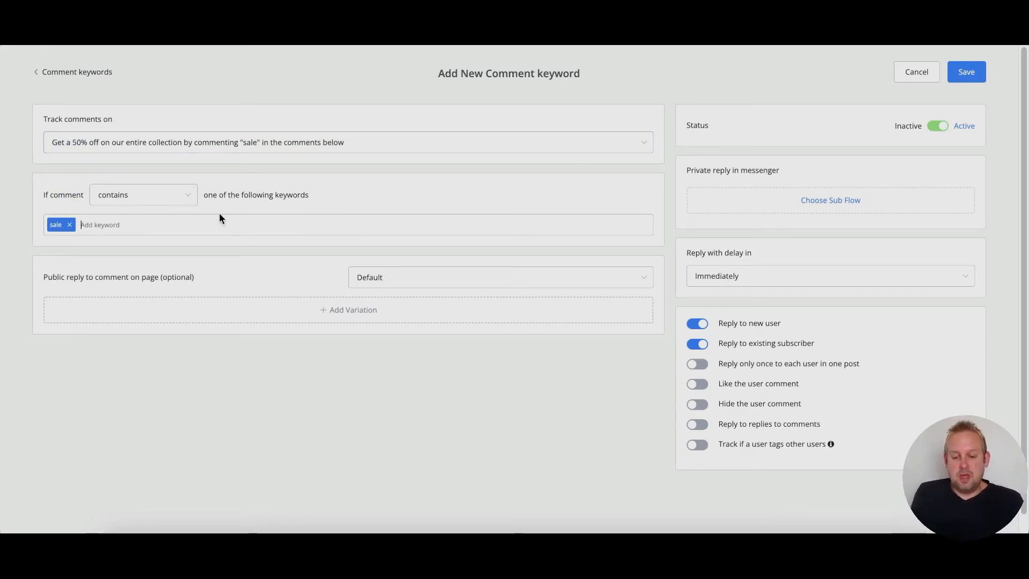
- Add the public replies "Hey {Full Name} just sent you the coupon code by pm. Check your inbox :)" and "Sent you a pm. Check your inbox 😁"
left_click(249, 305)
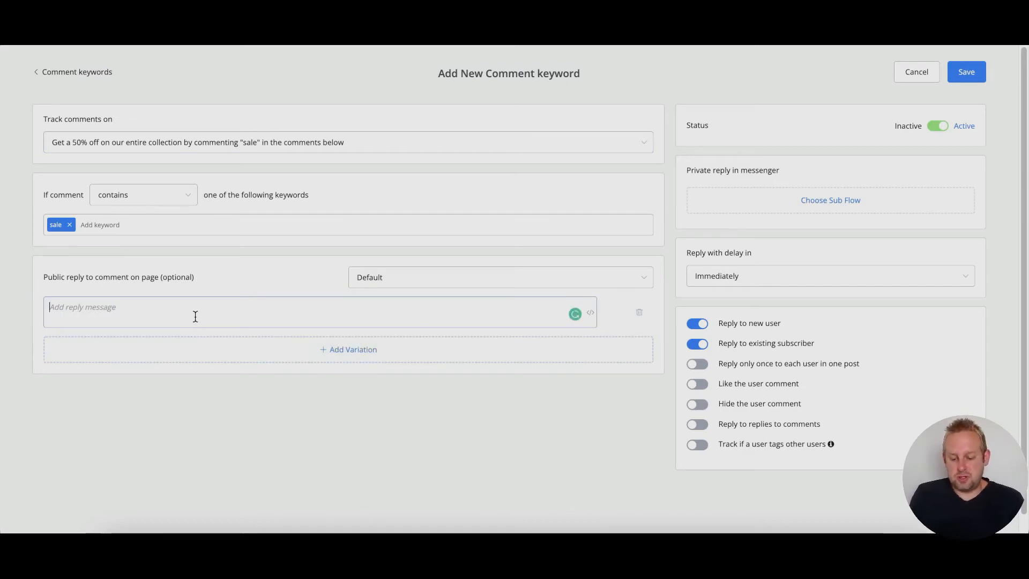
type("Hey Full Name just sent you the coupon code by pm. Check your inbox :)")
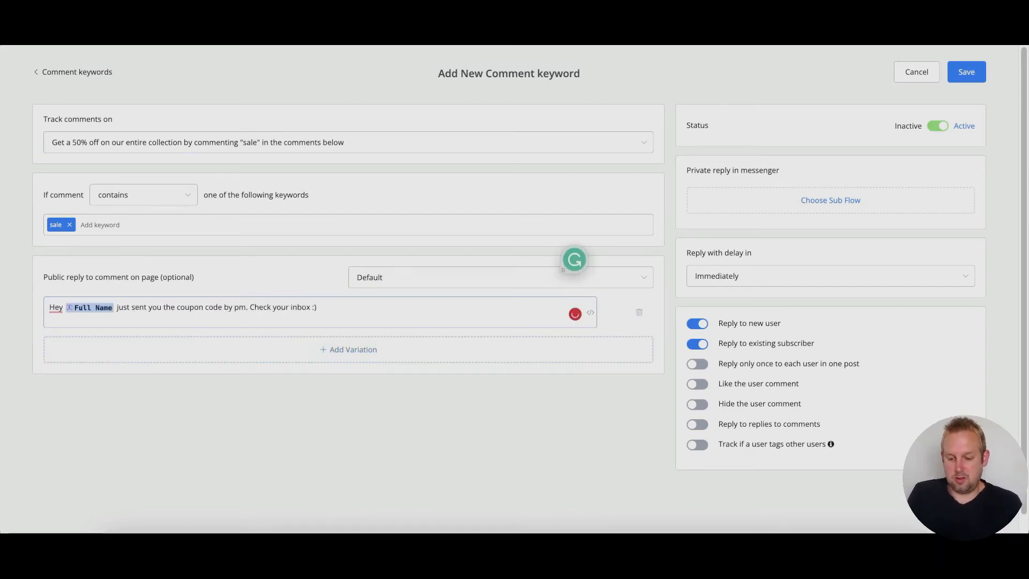
left_click(352, 349)
type("Sent you a pm. Check your inbox 😁")
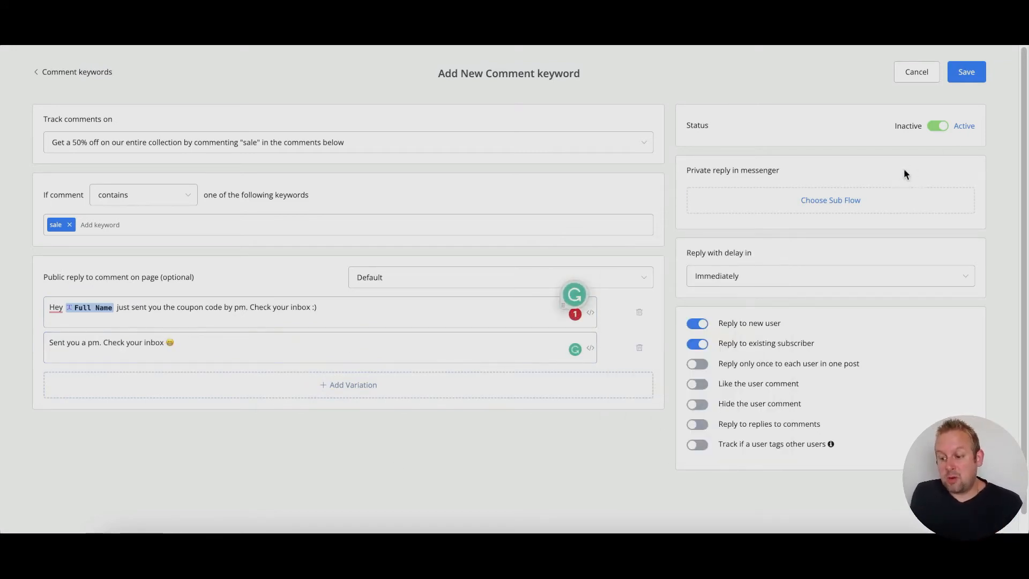
- Set the private Messenger reply to the Summer sale 50% off sub flow, keeping the reply delay at Immediately
left_click(880, 197)
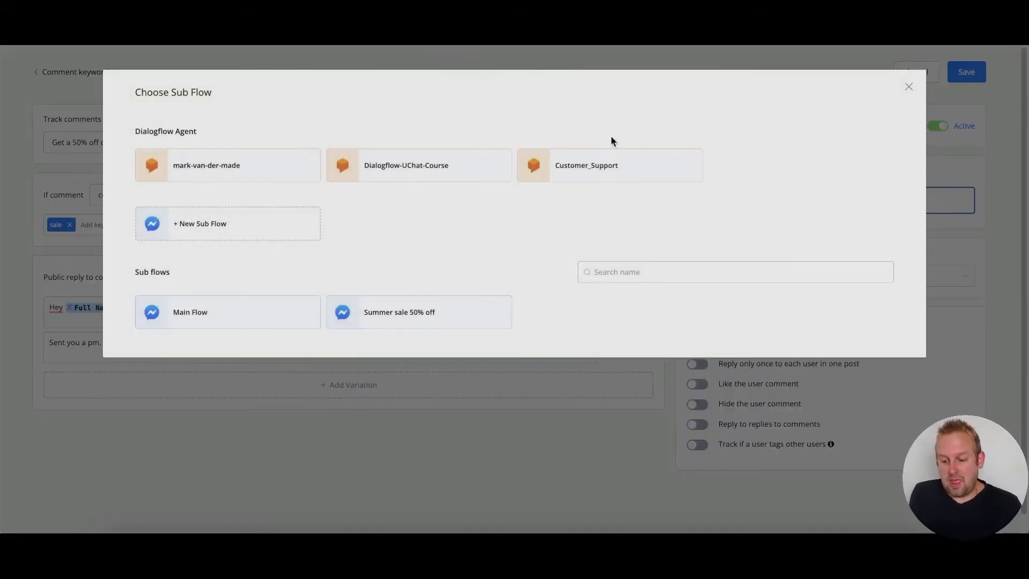
left_click(444, 309)
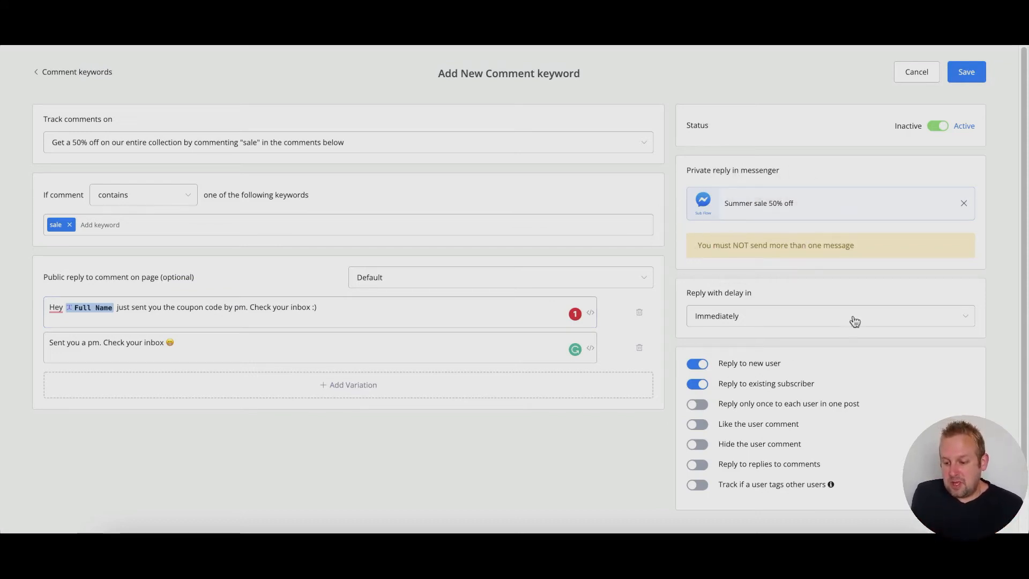
left_click(800, 316)
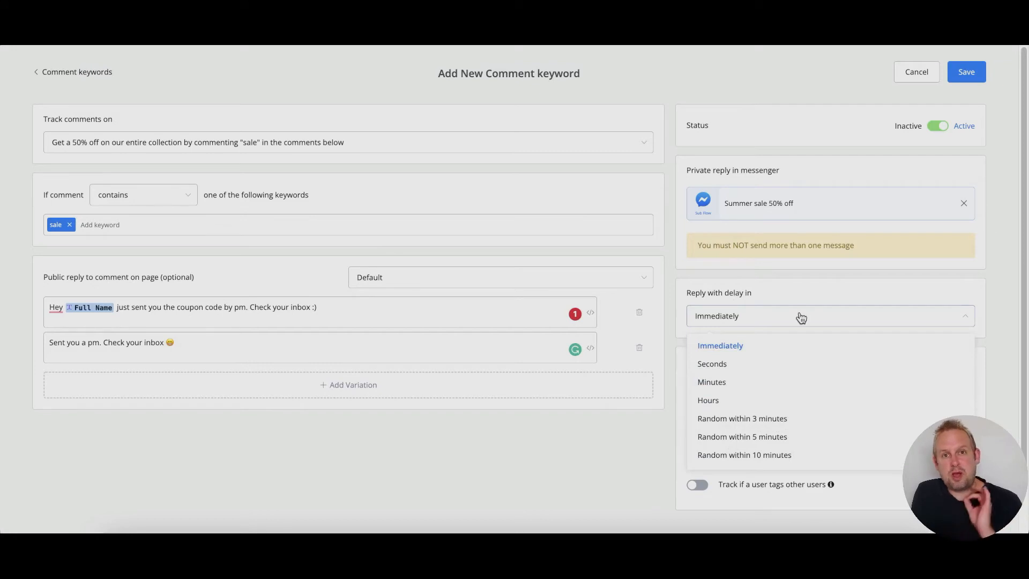
left_click(801, 316)
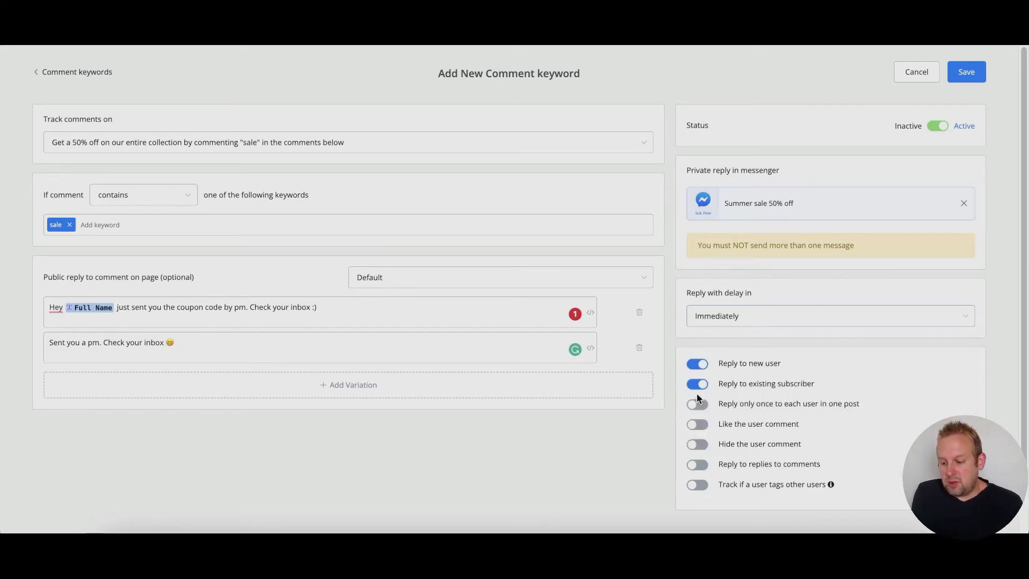
- Enable liking the user comment and save the new comment keyword
left_click(698, 426)
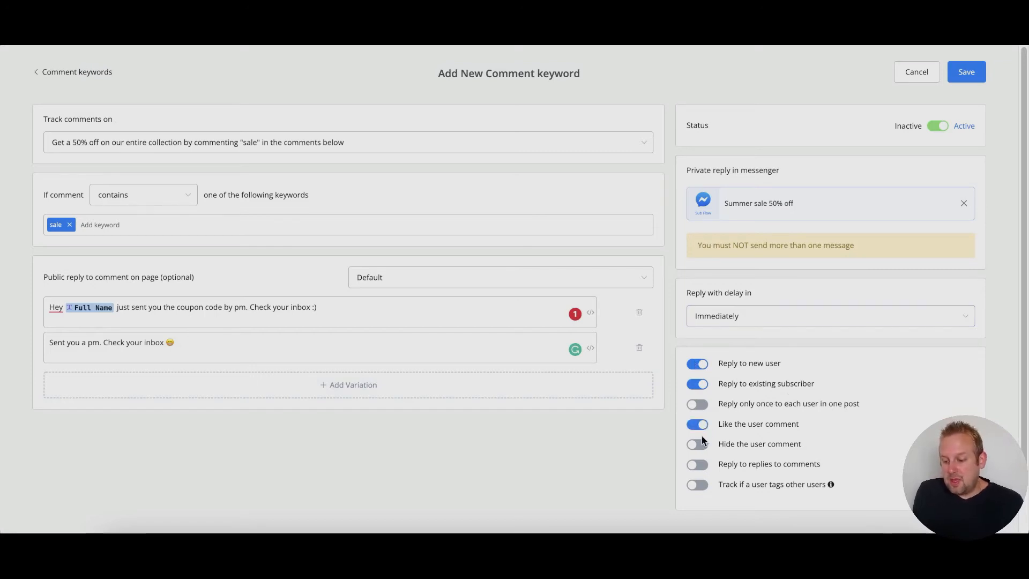
left_click(951, 70)
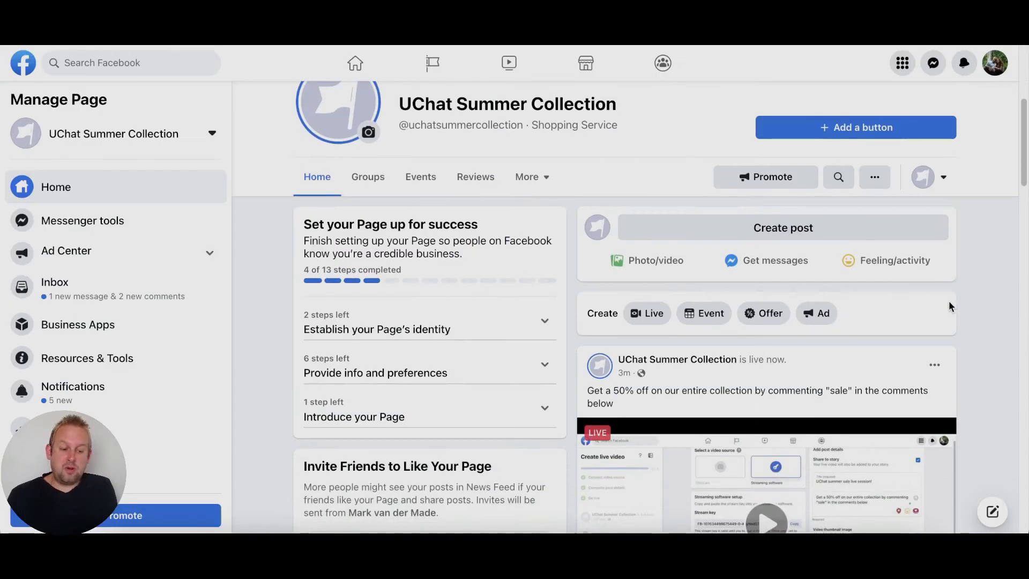
- Switch the page interaction to the personal profile and post the comment "sale" on the 50% off live video
scroll(948, 302, "down", 3)
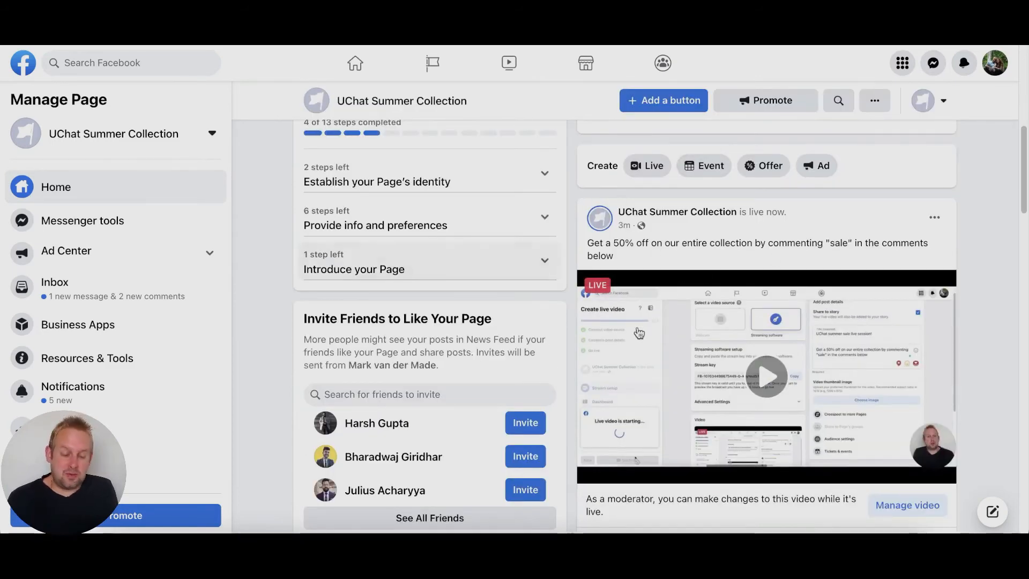
scroll(638, 332, "down", 3)
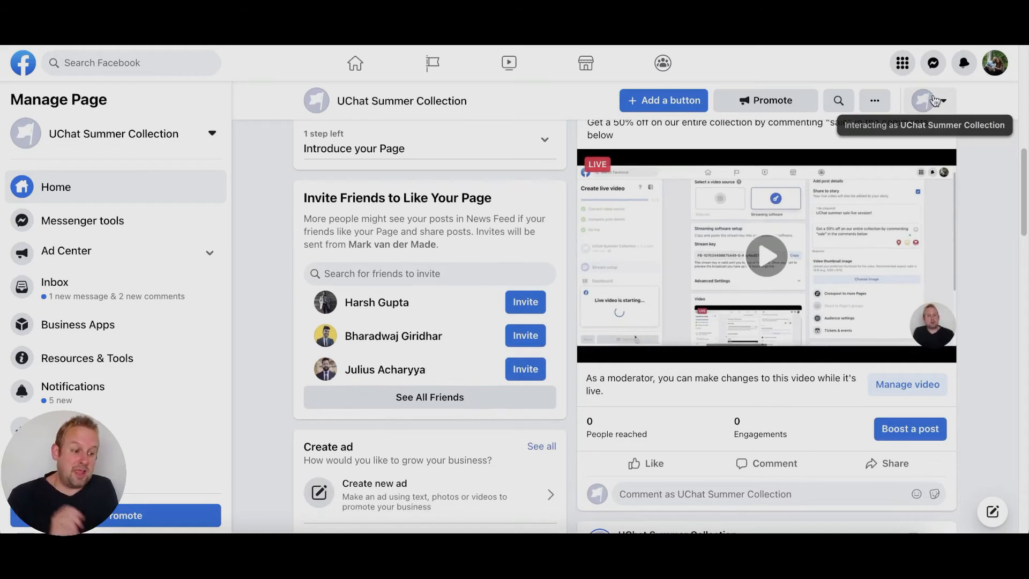
left_click(925, 103)
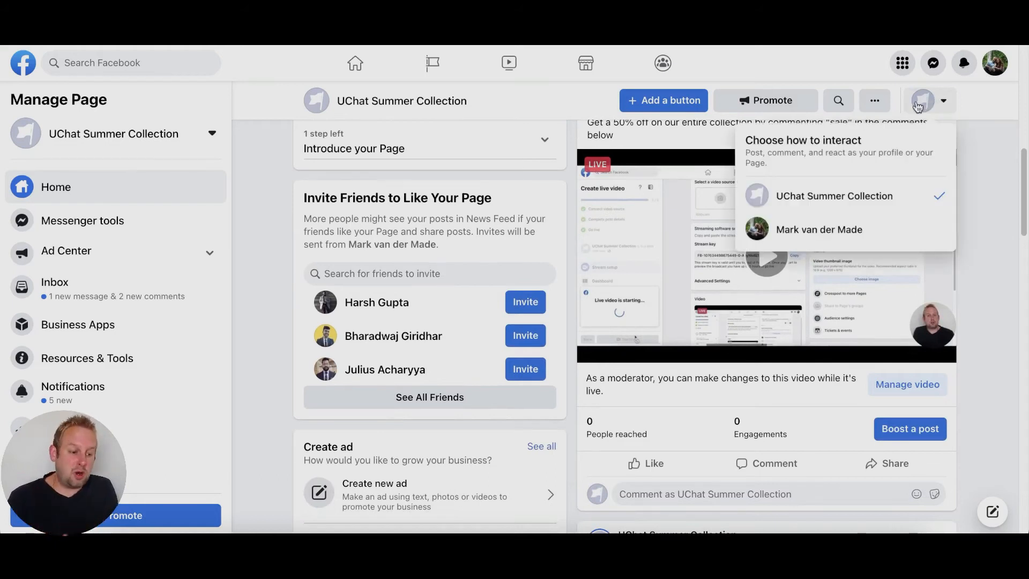
left_click(885, 228)
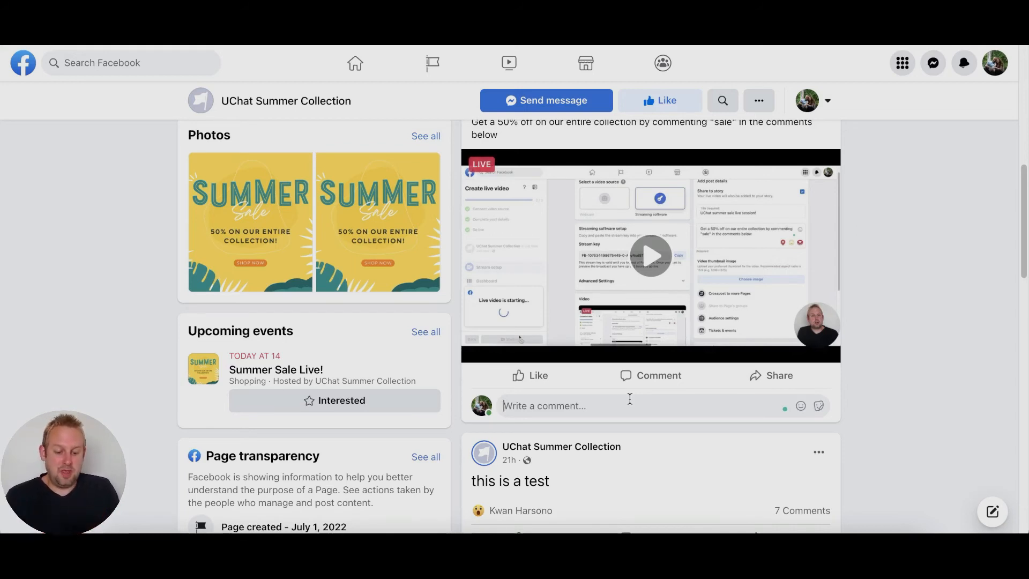
type("sale")
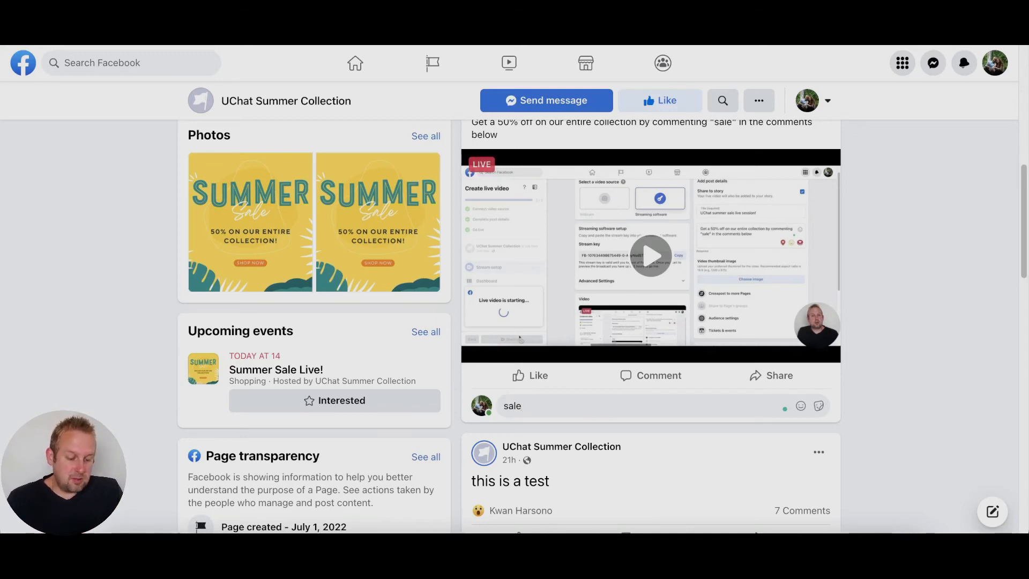
key("Return")
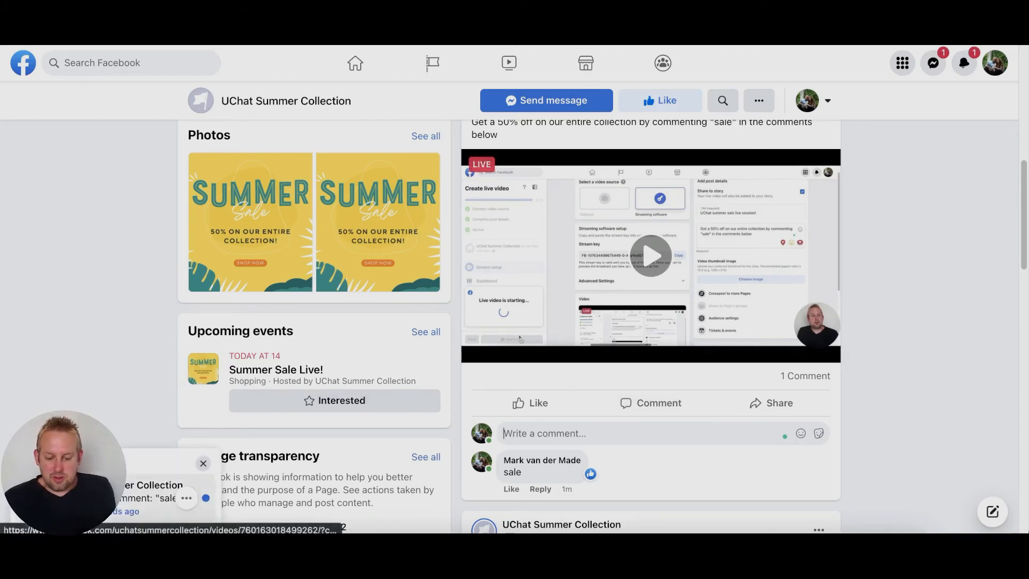
- Check the notifications, the public reply under the live video and the private Messenger message, and close the chat
left_click(963, 63)
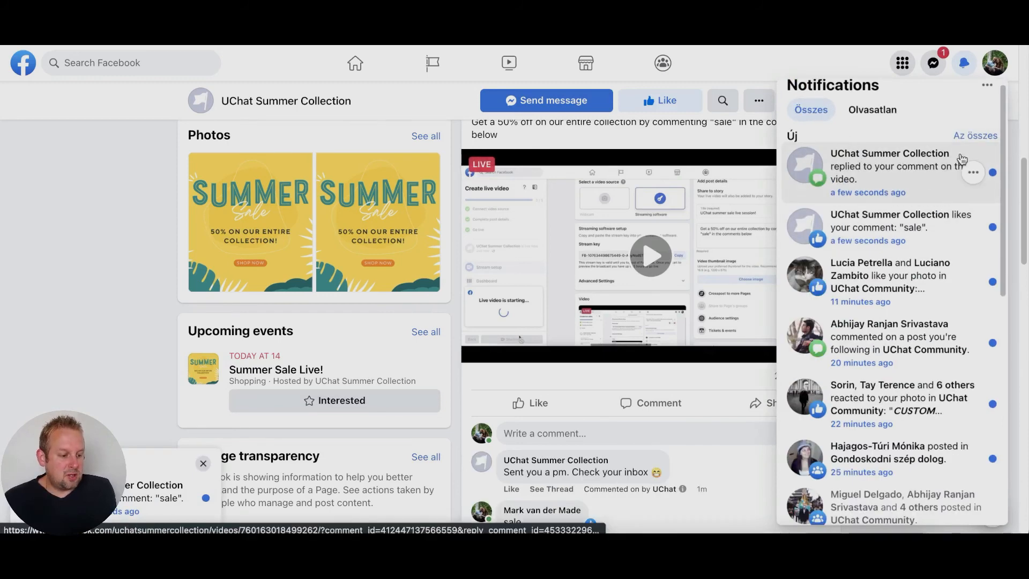
left_click(963, 64)
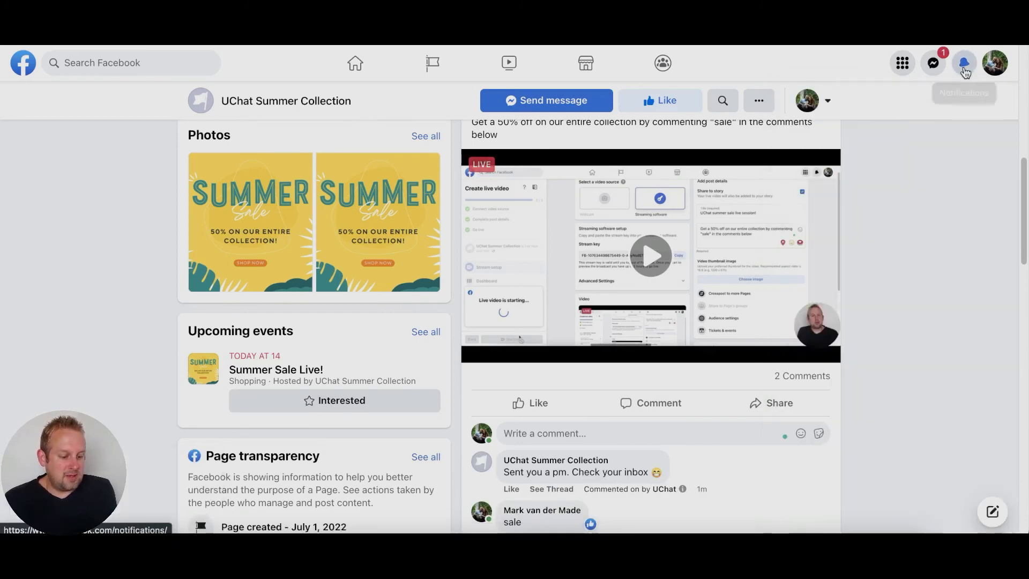
scroll(739, 300, "down", 3)
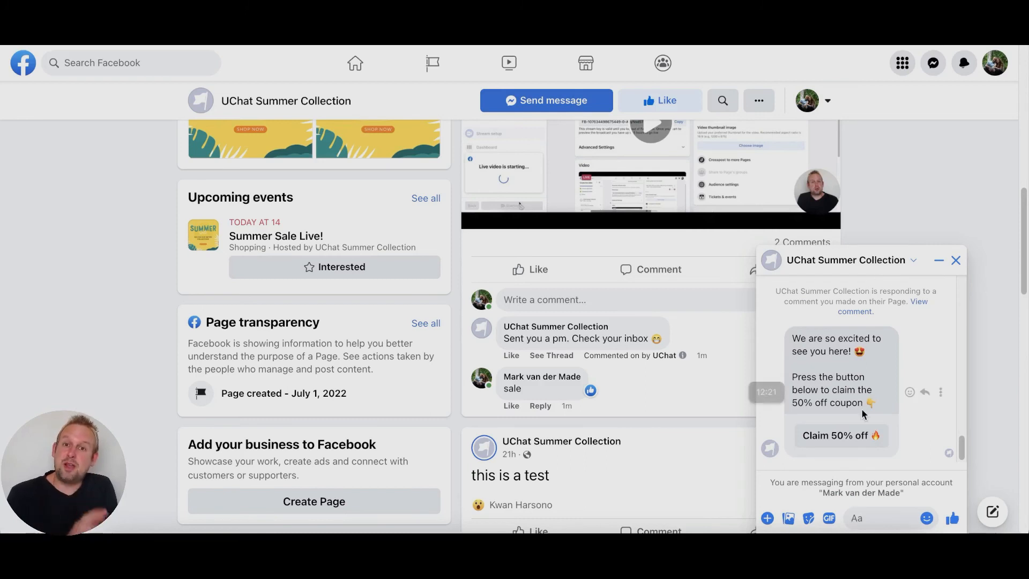
left_click(955, 262)
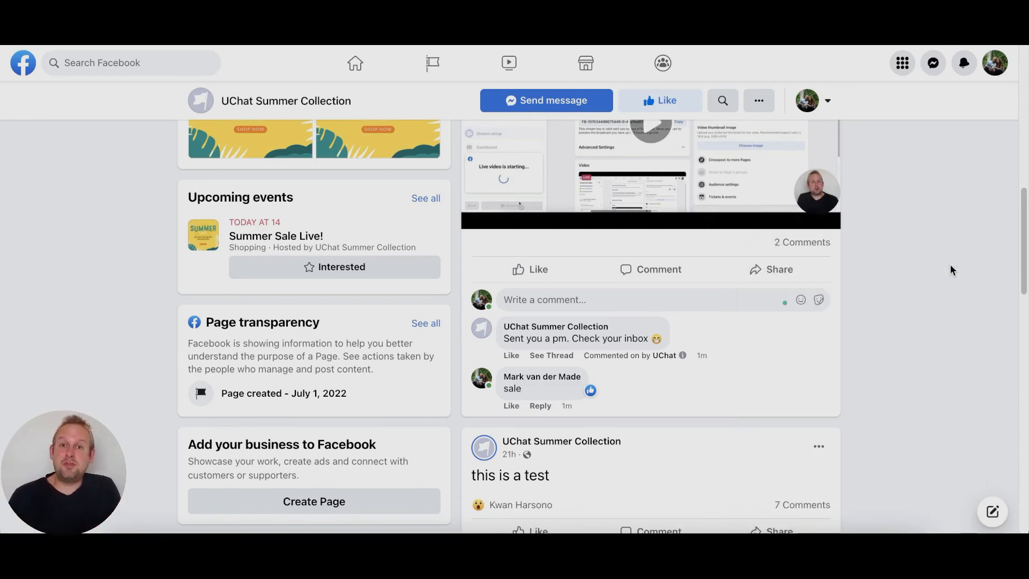